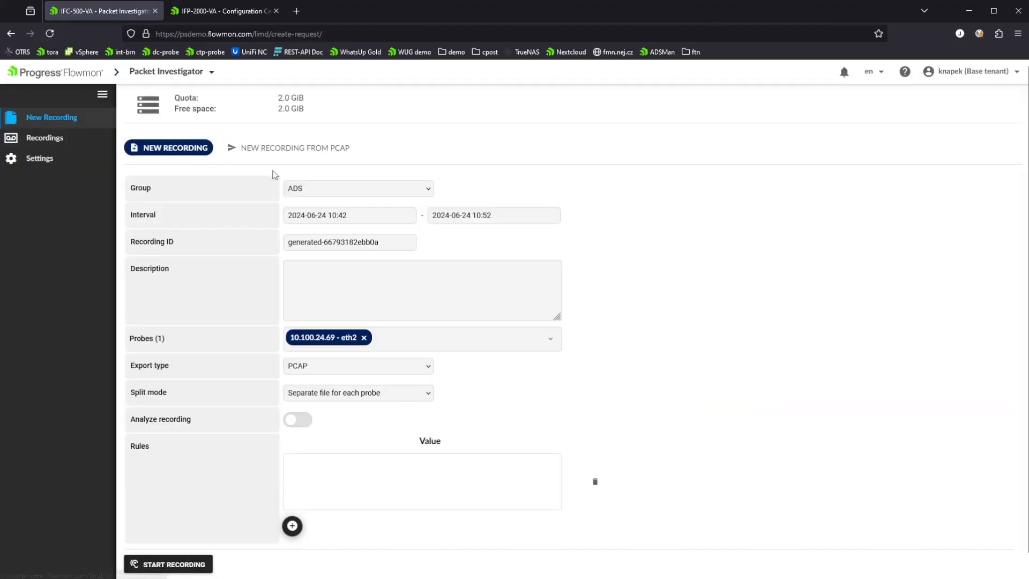
Step: View the form for a new recording from PCAP and the start and end interval pickers of a regular new recording
left_click(294, 153)
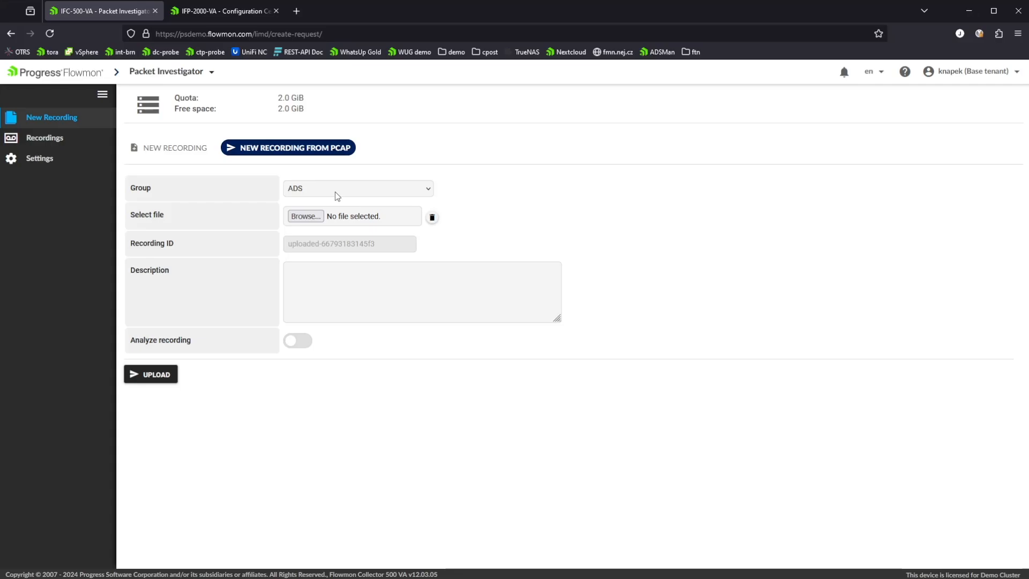
left_click(151, 149)
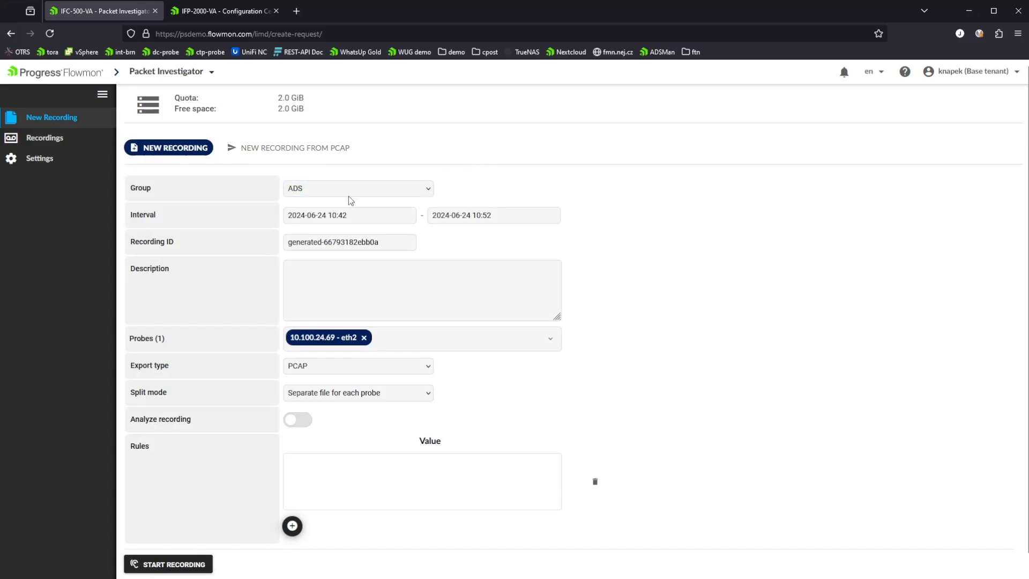
left_click(344, 215)
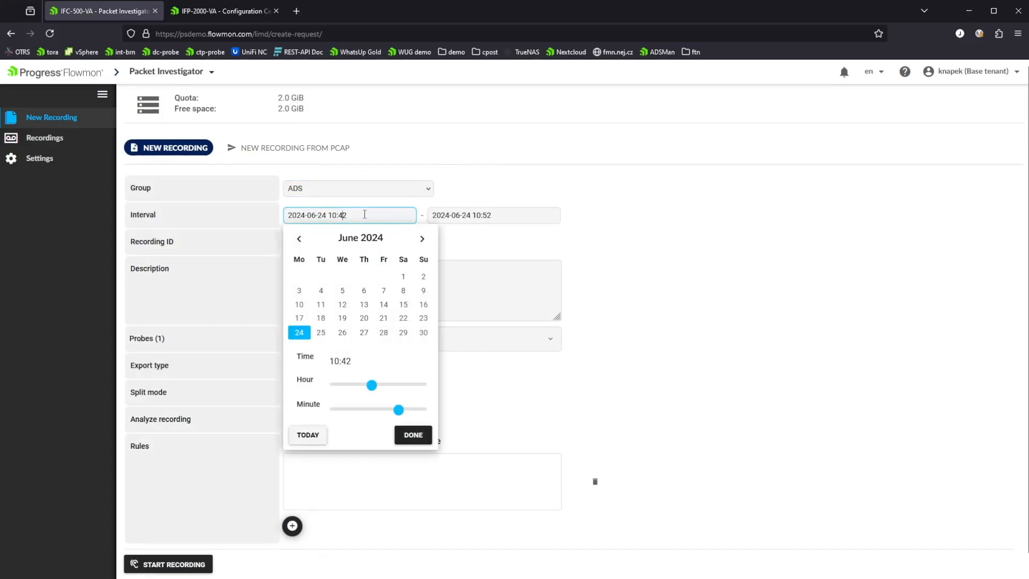
left_click(486, 216)
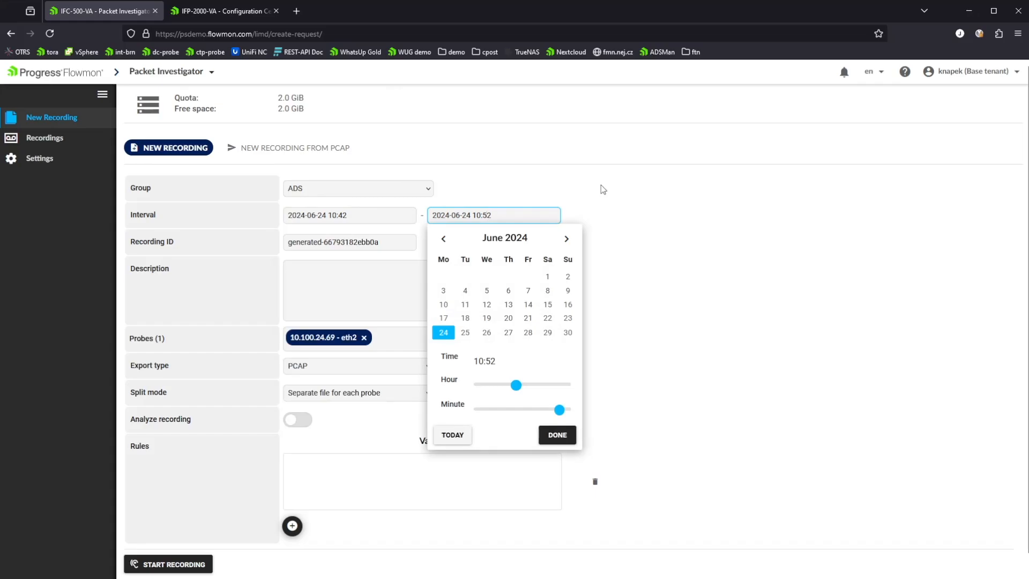
left_click(853, 160)
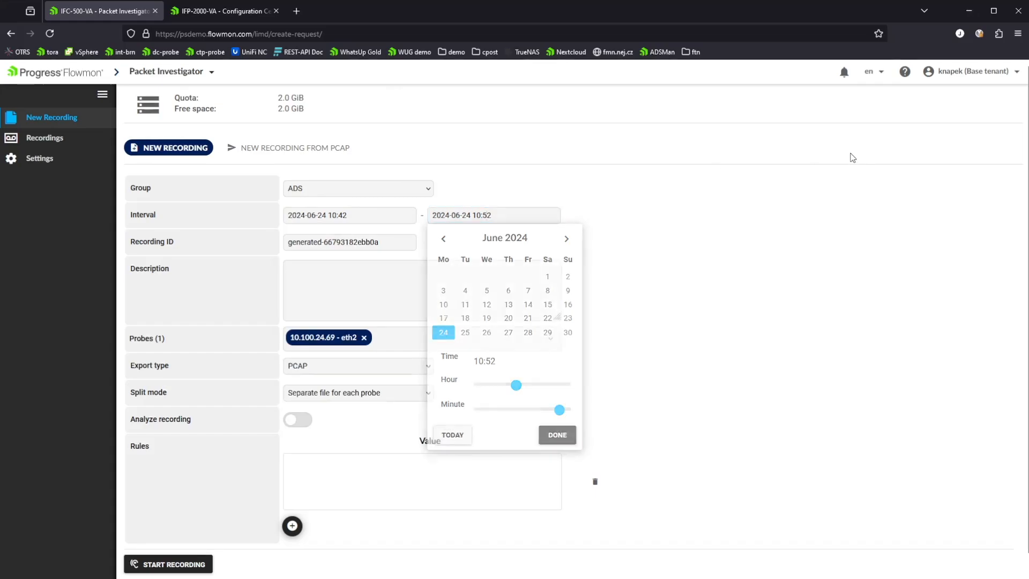
Step: Inspect the new recording's description, probe selection, split mode and protocol analysis options, leaving recording analysis disabled
left_click(370, 246)
left_click(375, 282)
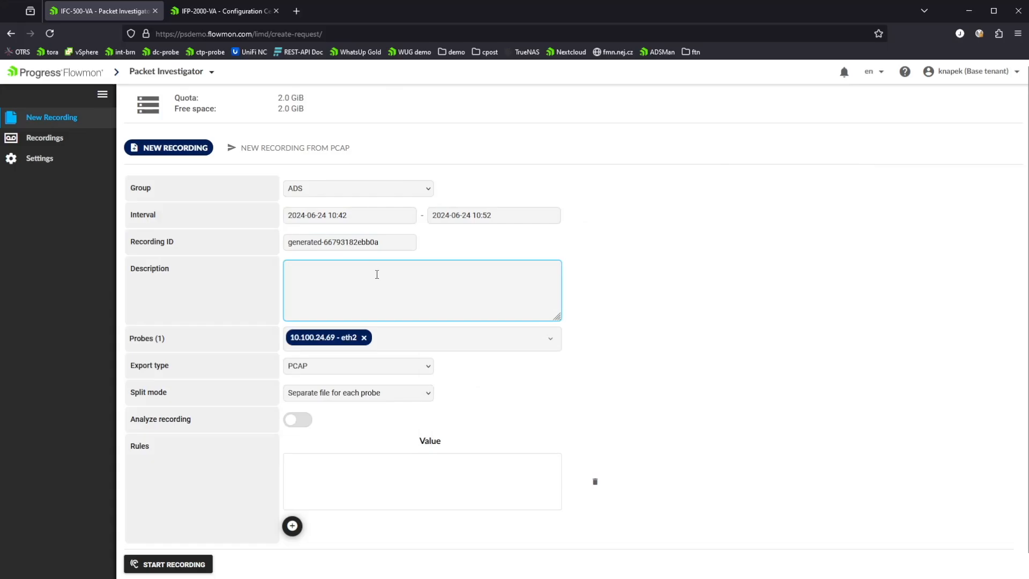
left_click(421, 339)
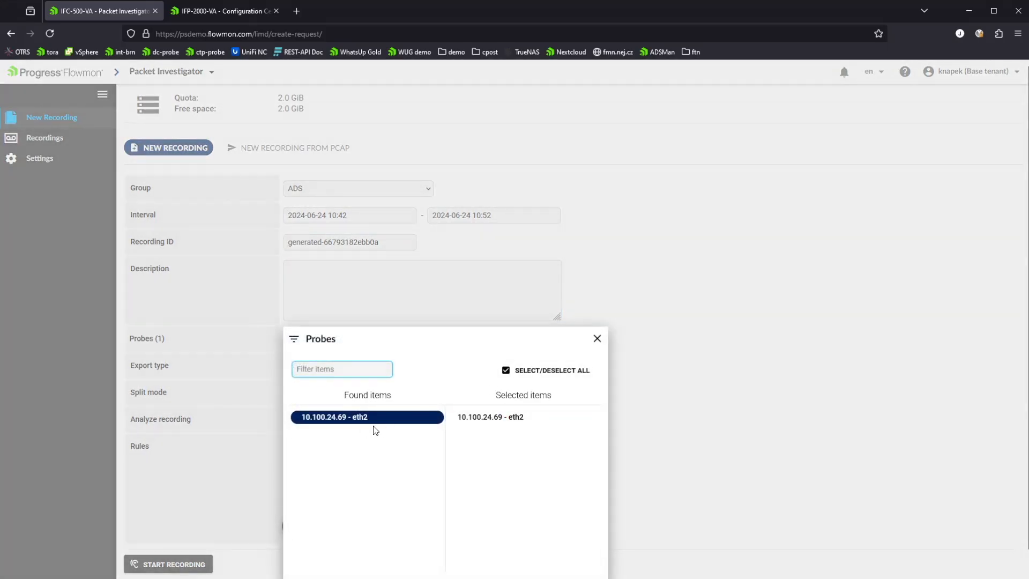
left_click(597, 338)
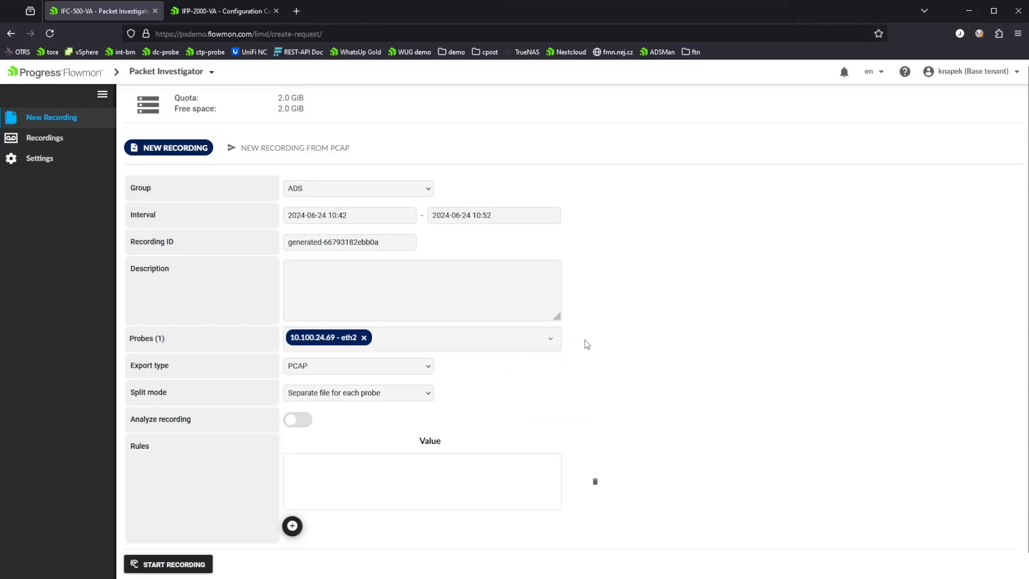
left_click(390, 394)
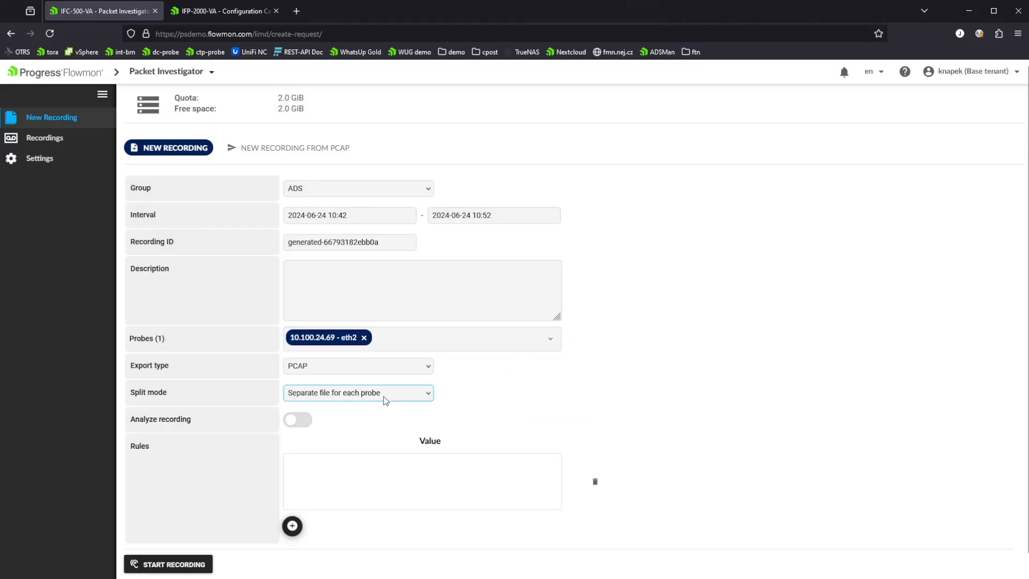
left_click(725, 336)
left_click(297, 425)
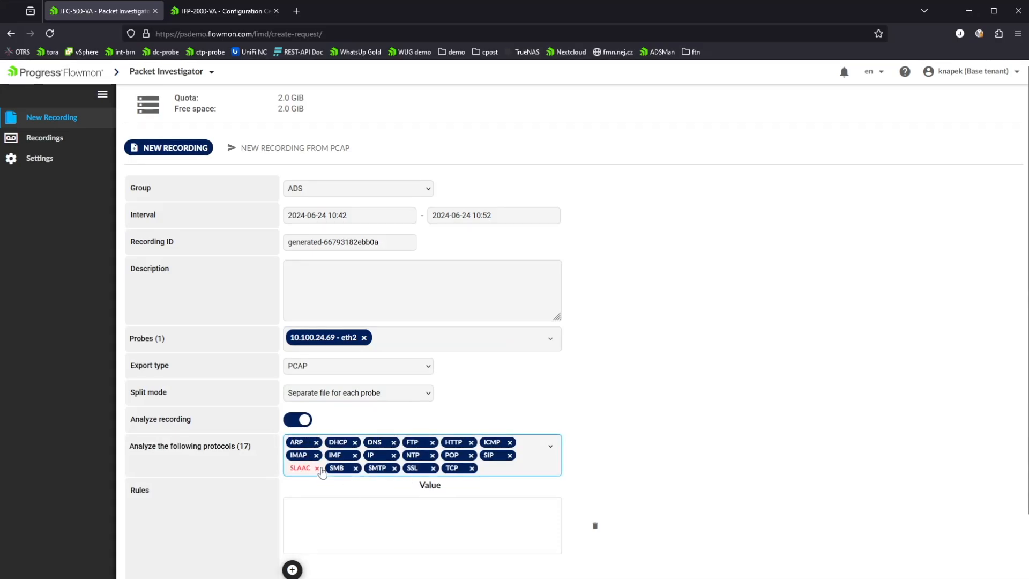
left_click(287, 420)
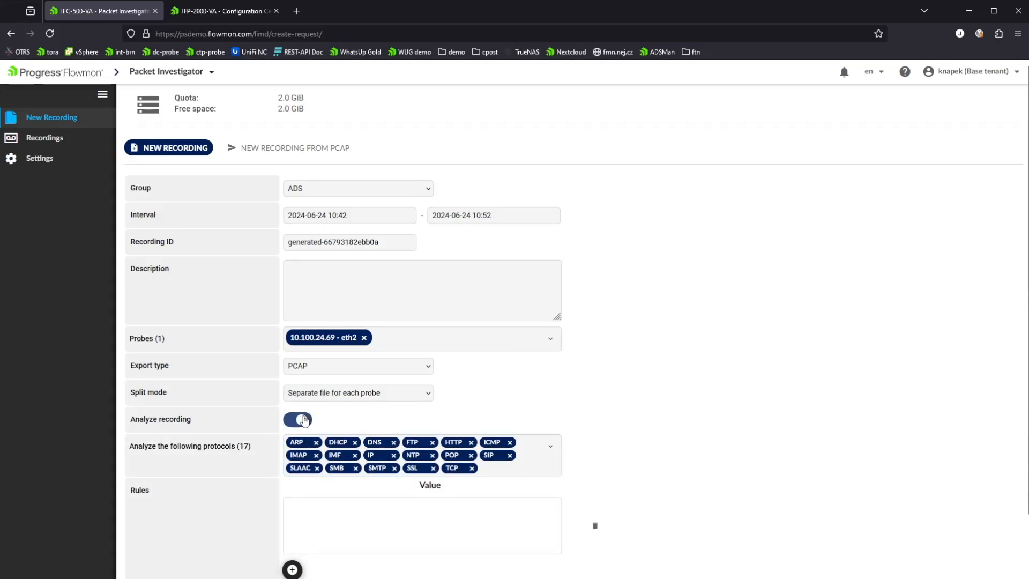
Step: Enter the recording rule "ip 192.168.0.1 and vlan 25" for the new recording, using the suggested filter keywords
scroll(360, 442, "down", 2)
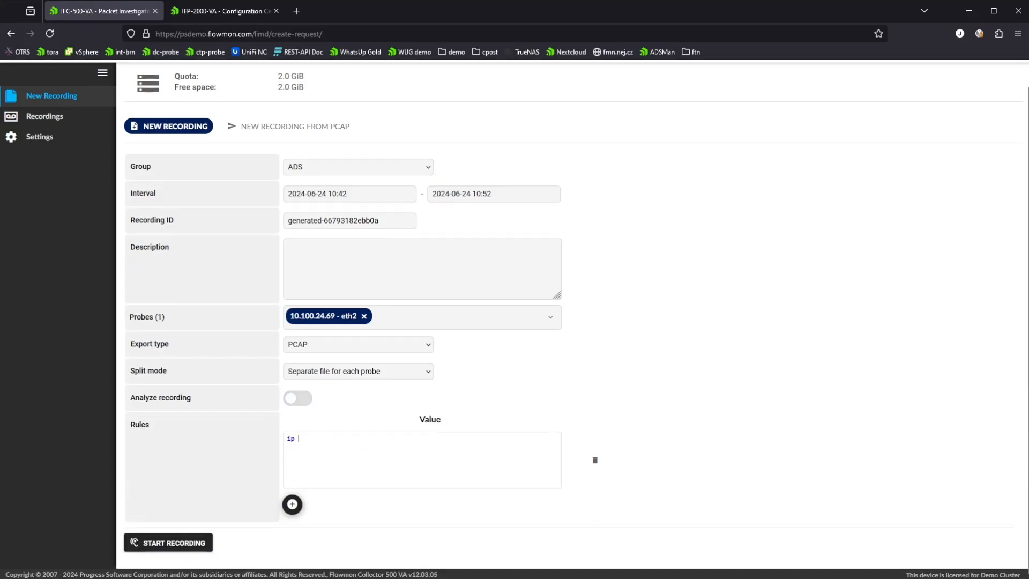
key("BackSpace")
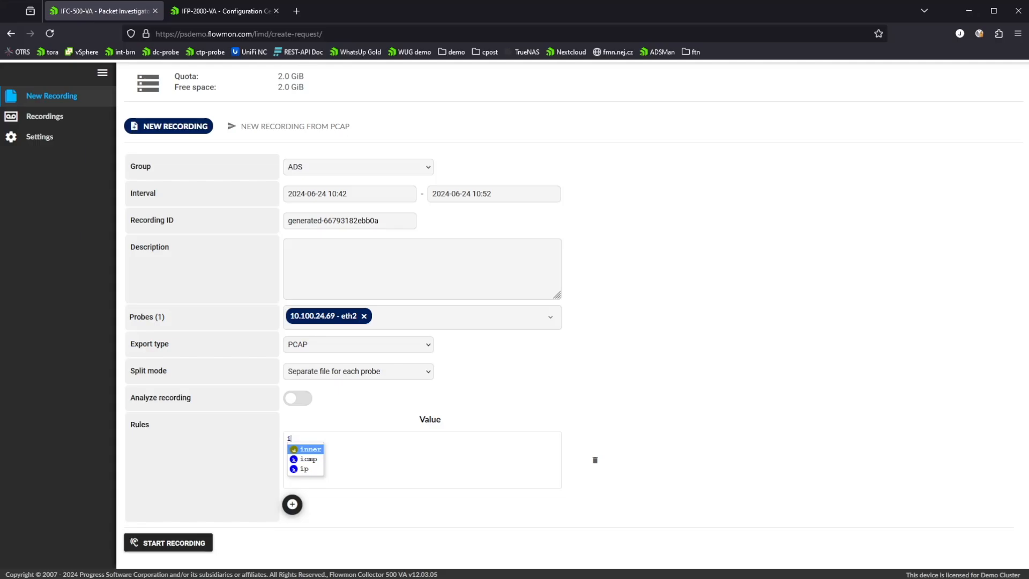
type("p 192.168.")
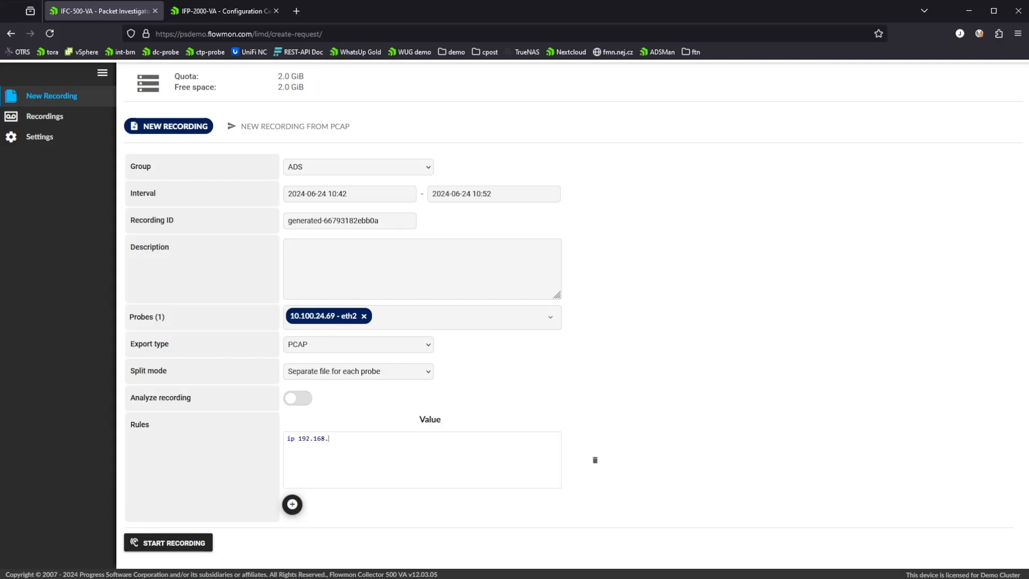
type("0.1")
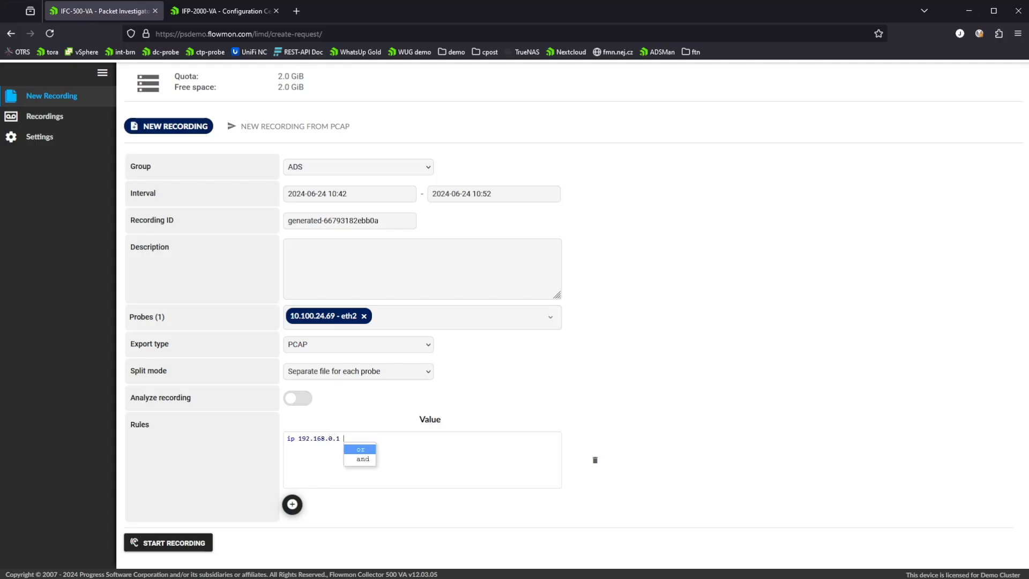
type(" and")
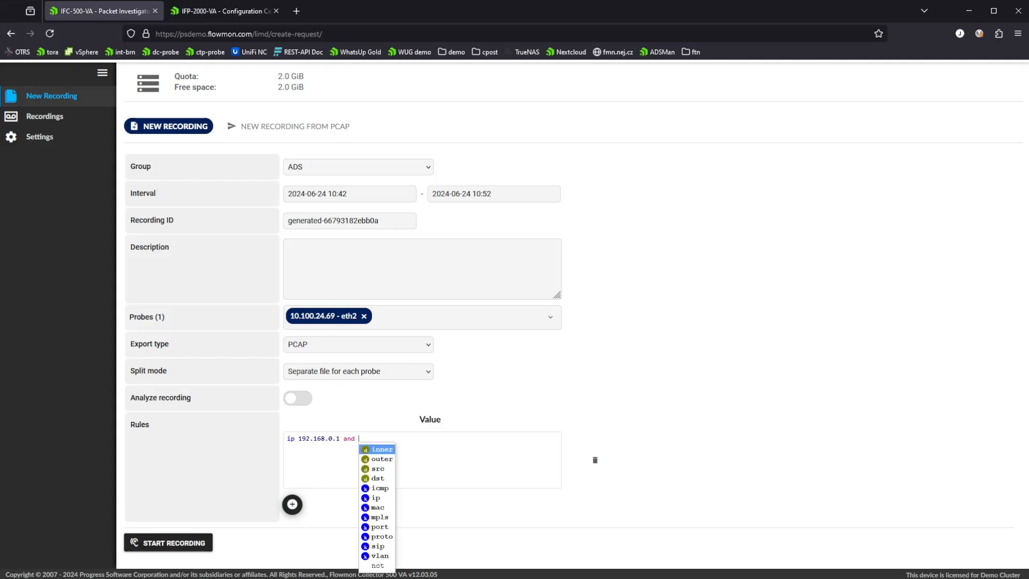
key("Down")
key("Down")
key("Down")
key("Down")
key("Down")
key("Down")
key("Down")
key("Down")
key("Down")
key("Down")
key("Down")
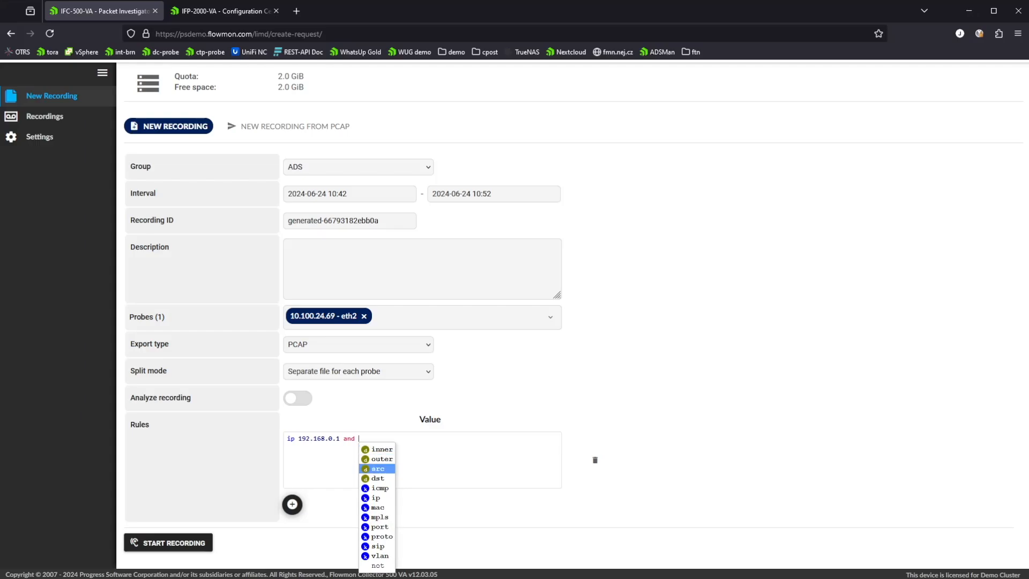
key("Return")
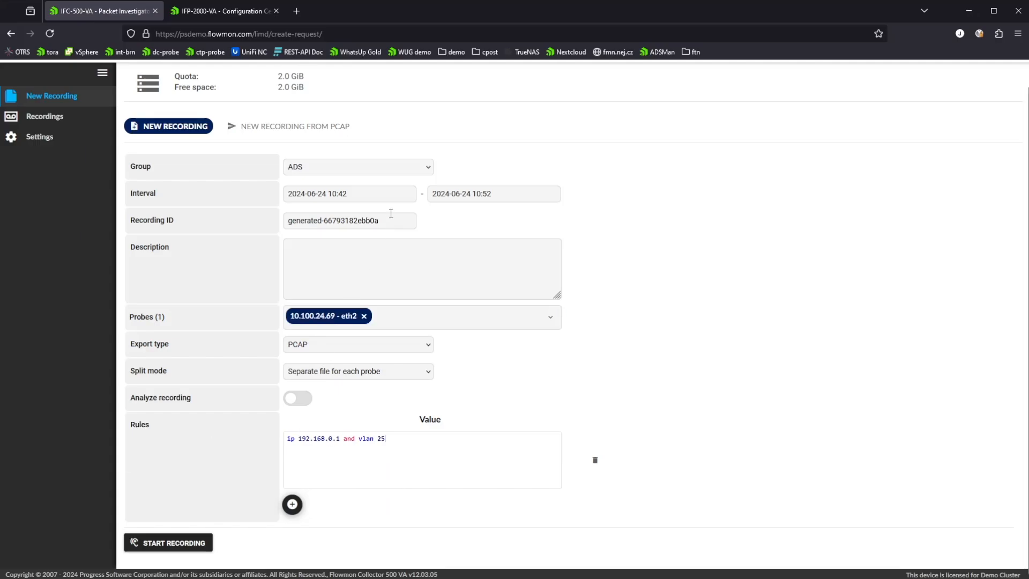
Step: Open the Recordings list and look through the recorded and analyzed captures
left_click(45, 117)
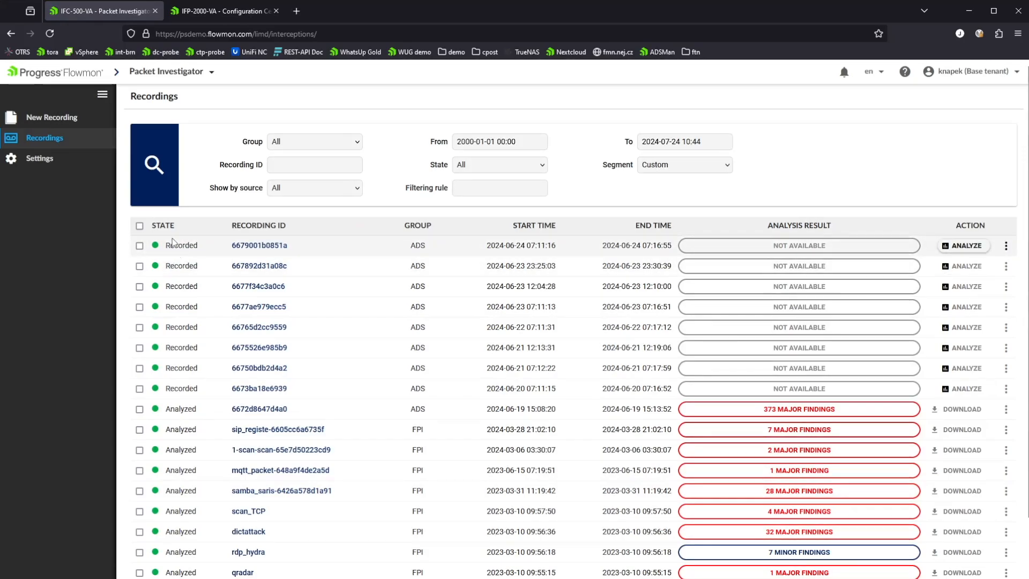
scroll(215, 371, "down", 1)
scroll(215, 371, "down", 1)
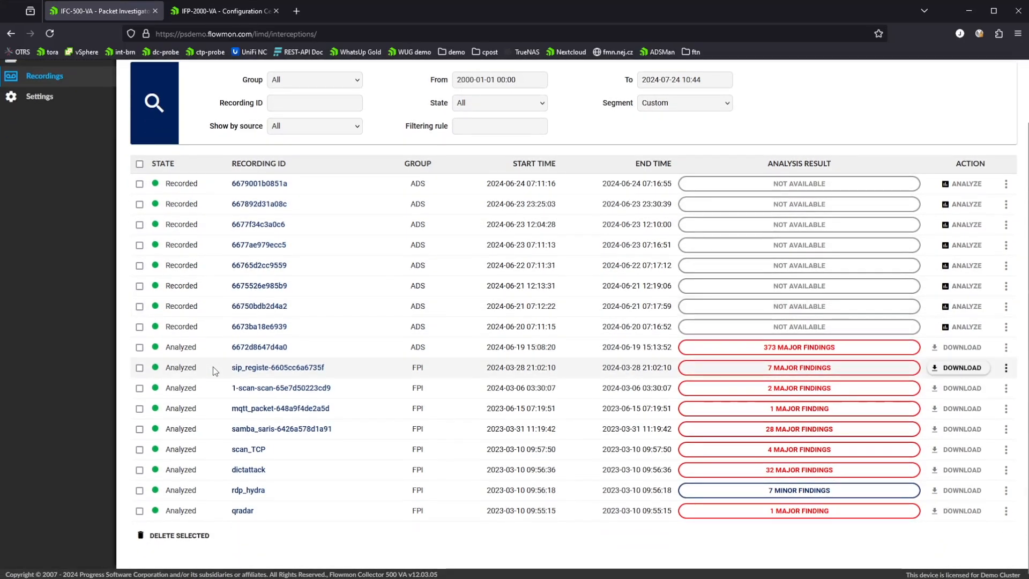
scroll(213, 368, "up", 2)
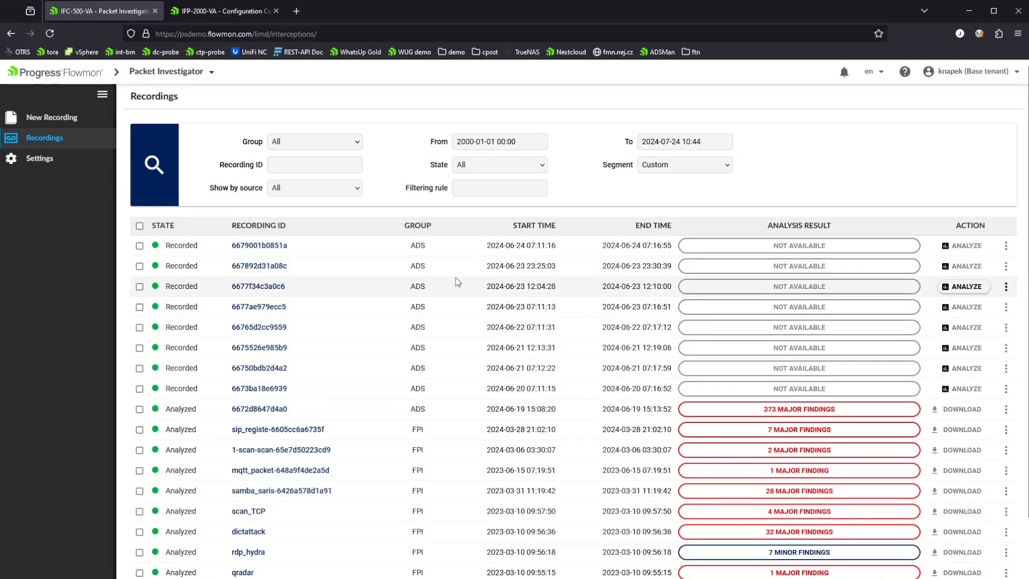
Step: View the details of recording 6679001b0851a, including its description and filter, and close them
left_click(1008, 248)
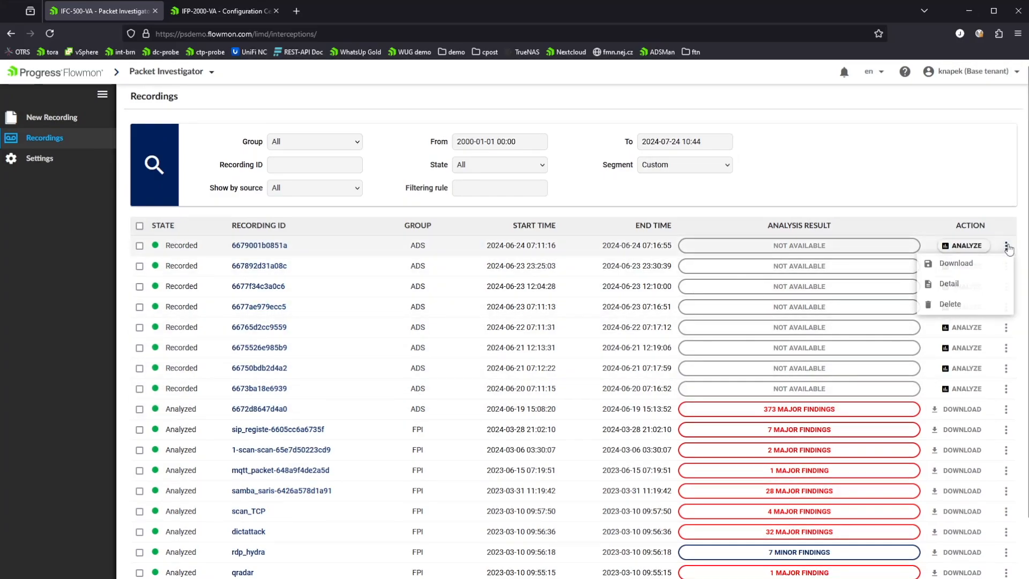
left_click(947, 287)
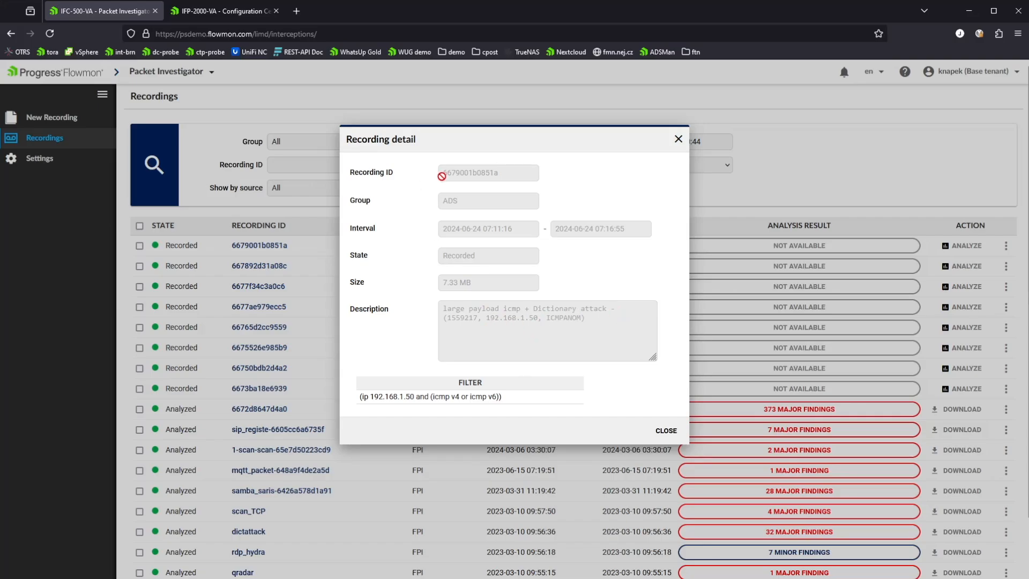
left_click(667, 432)
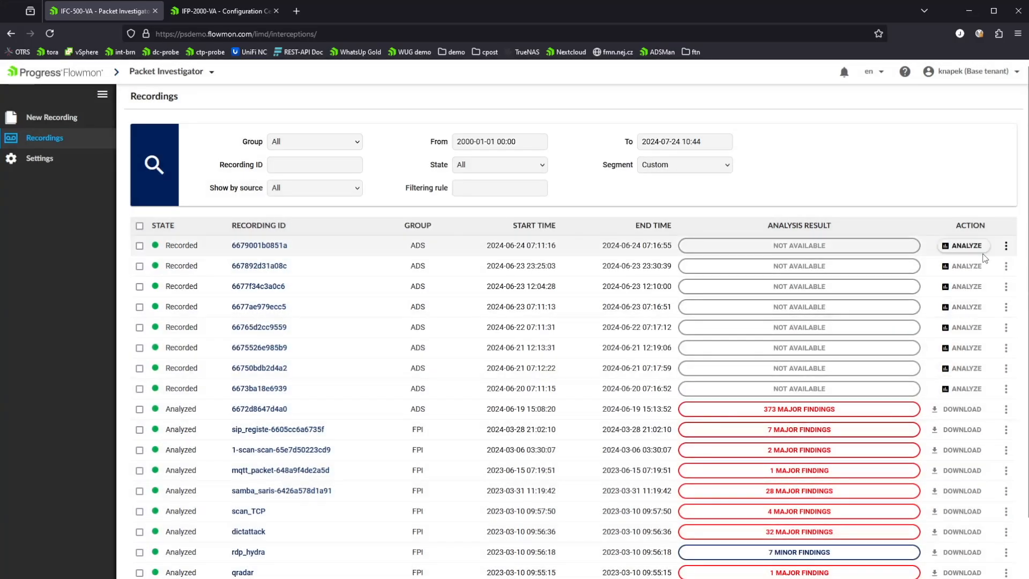
Step: Check the download options of recording 6679001b0851a, including the selection of particular files, without downloading anything
left_click(1006, 245)
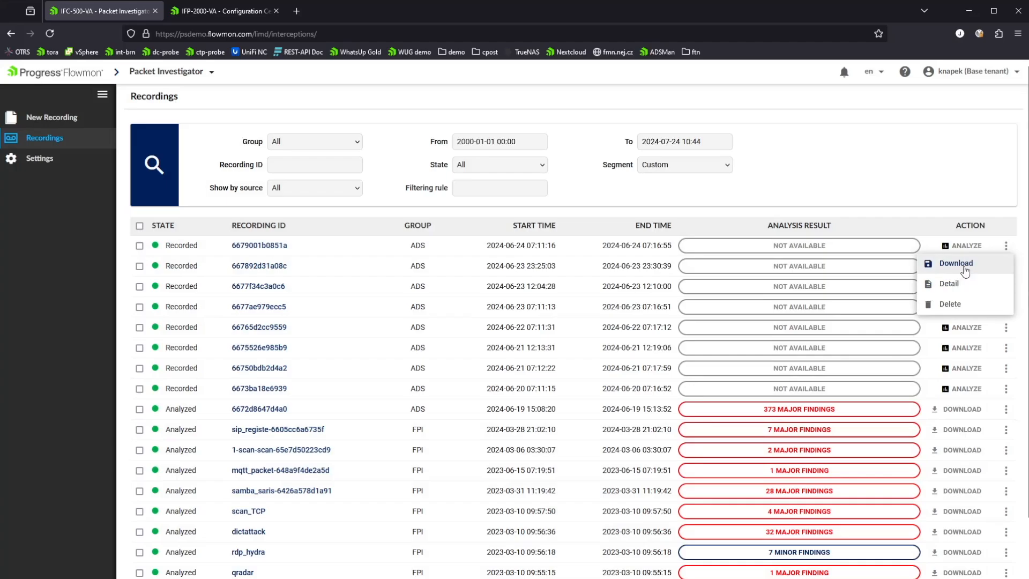
left_click(960, 264)
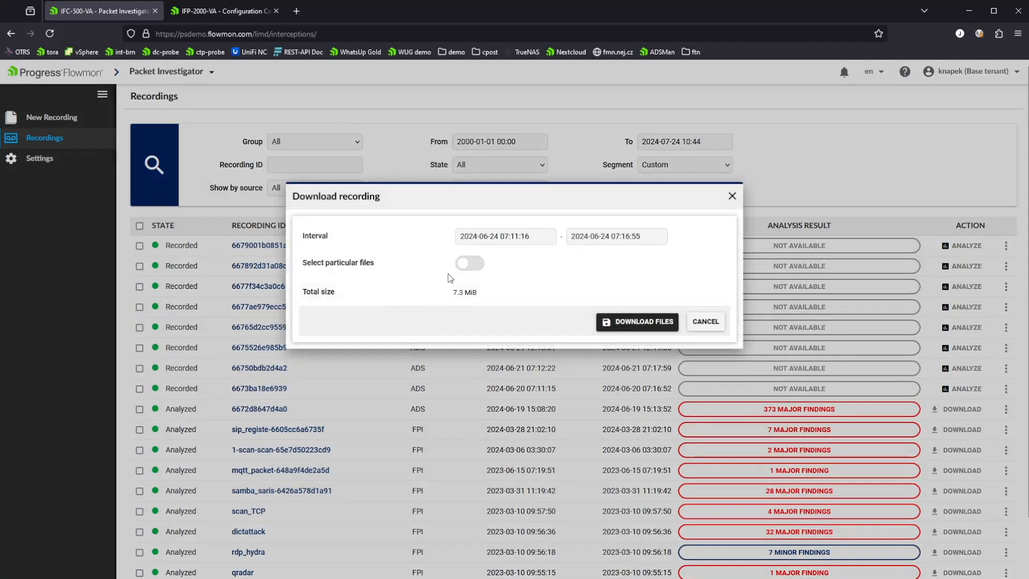
left_click(470, 264)
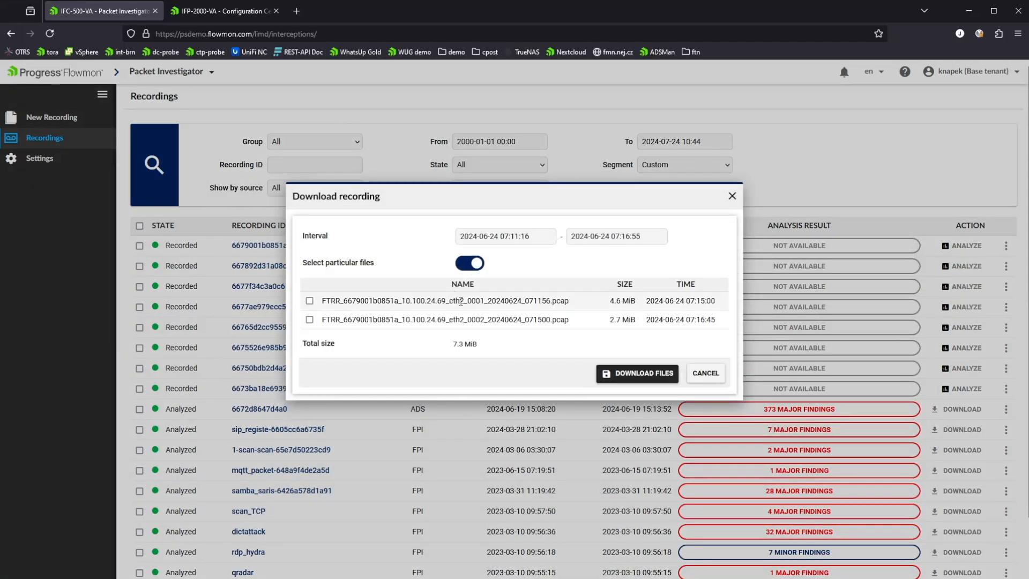
left_click(472, 264)
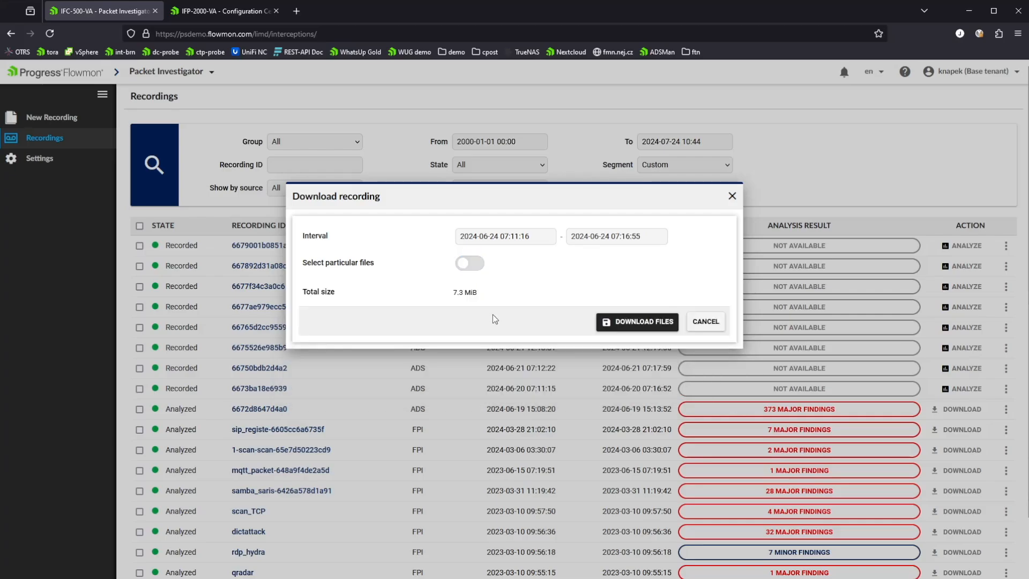
left_click(703, 320)
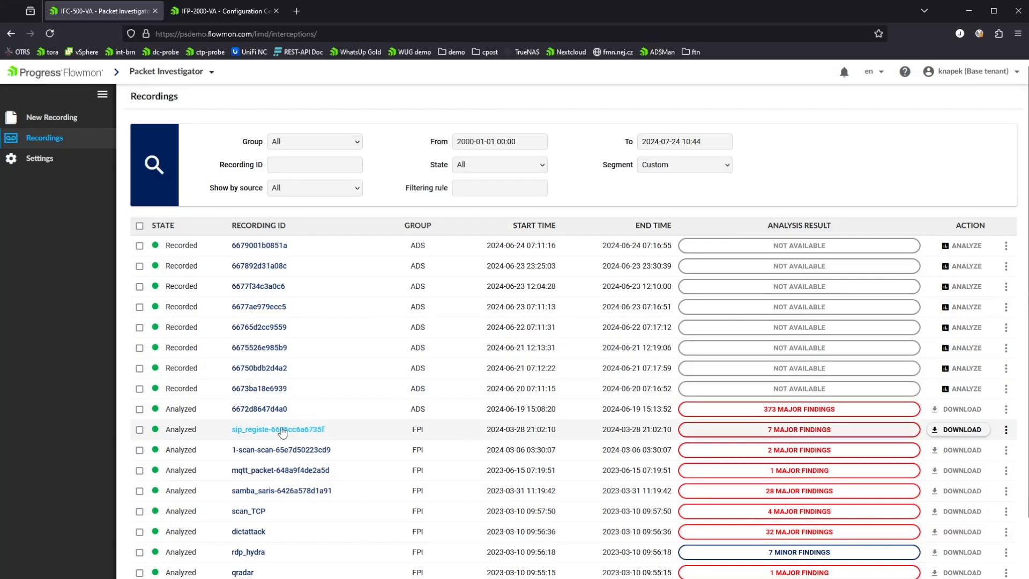
Step: Open the analysis of the scan_TCP recording and check which analyzed PCAP files can be chosen
scroll(272, 437, "down", 2)
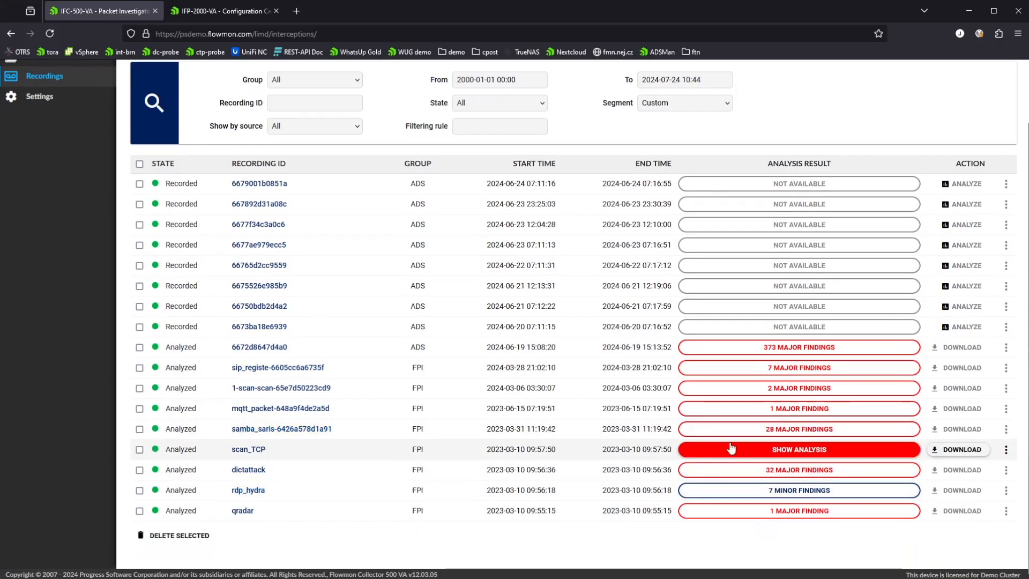
left_click(776, 450)
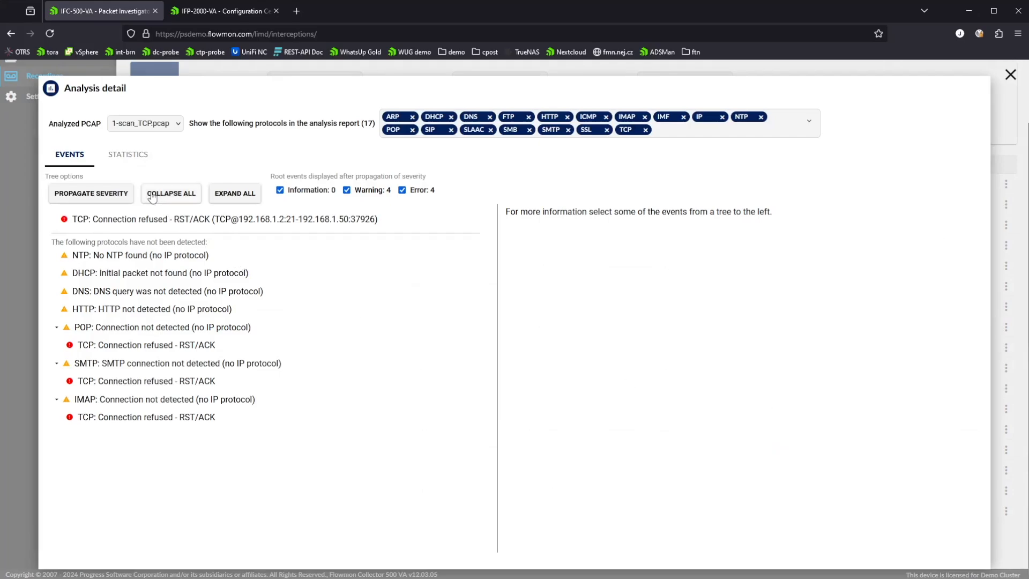
left_click(164, 123)
left_click(213, 150)
Step: Examine the TCP "Connection refused" events, including those under POP, SMTP and IMAP, and close the analysis detail
left_click(92, 226)
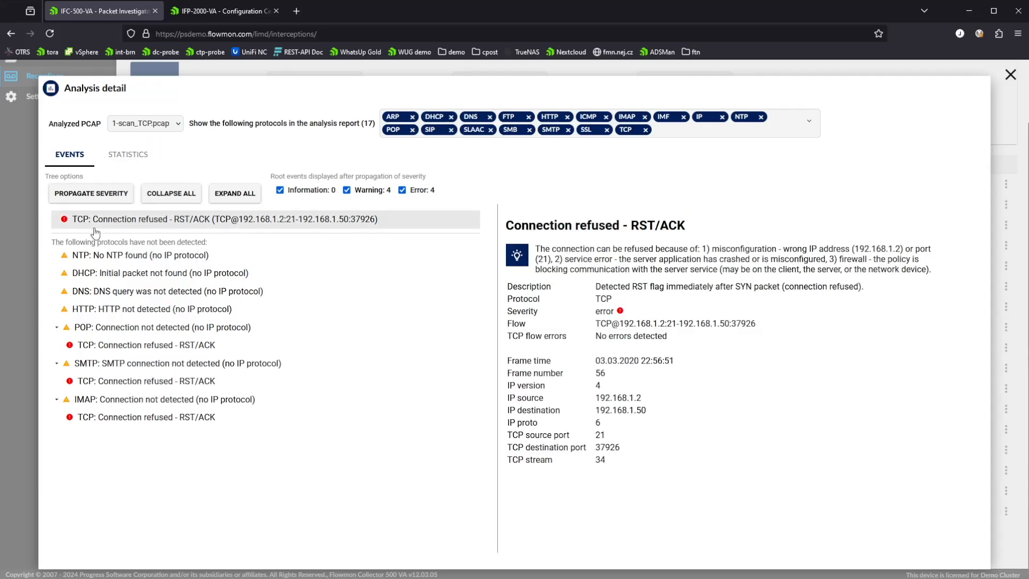
left_click(156, 347)
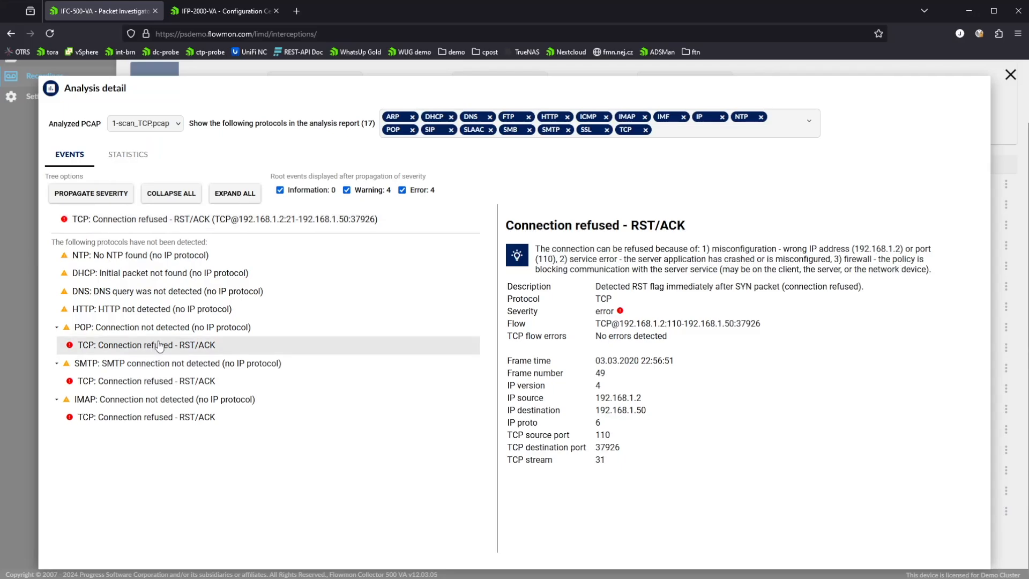
left_click(152, 389)
left_click(143, 423)
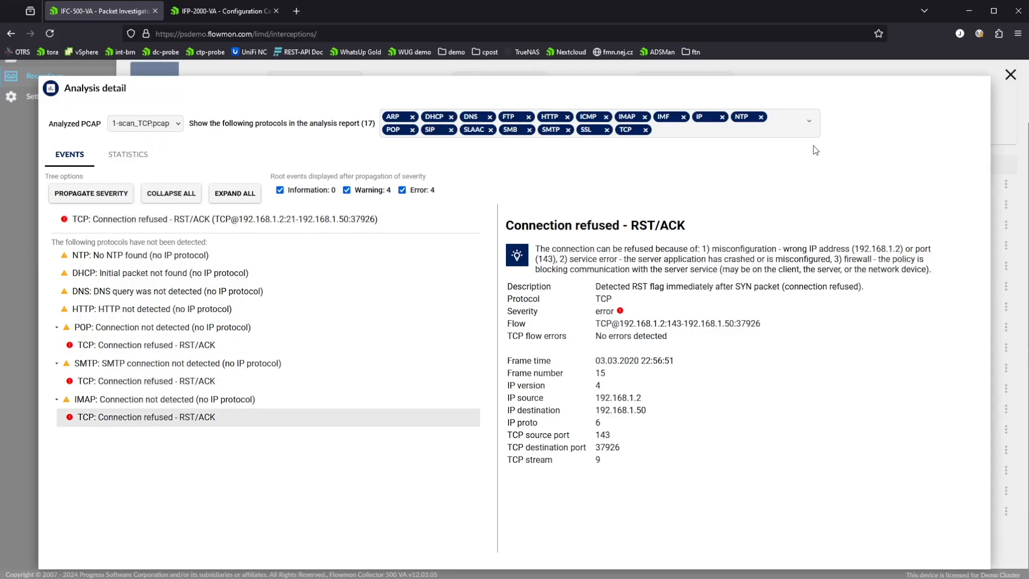
left_click(1011, 75)
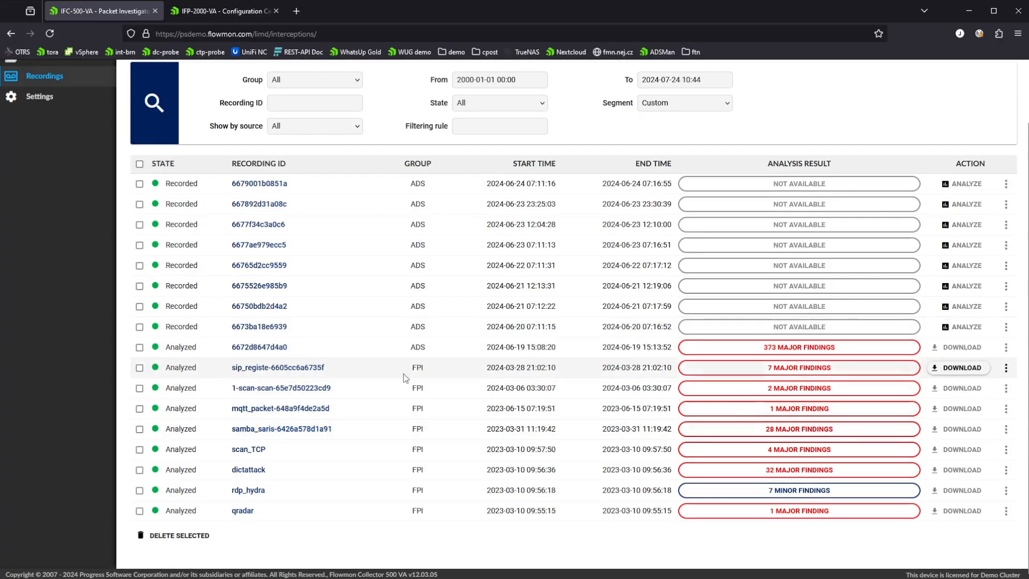
Step: Open the analysis of recording sip_registe-6605cc6a6735f and read the details of the first 4xx error and the "Unknown error" under SIP SUBSCRIBE failed
left_click(713, 369)
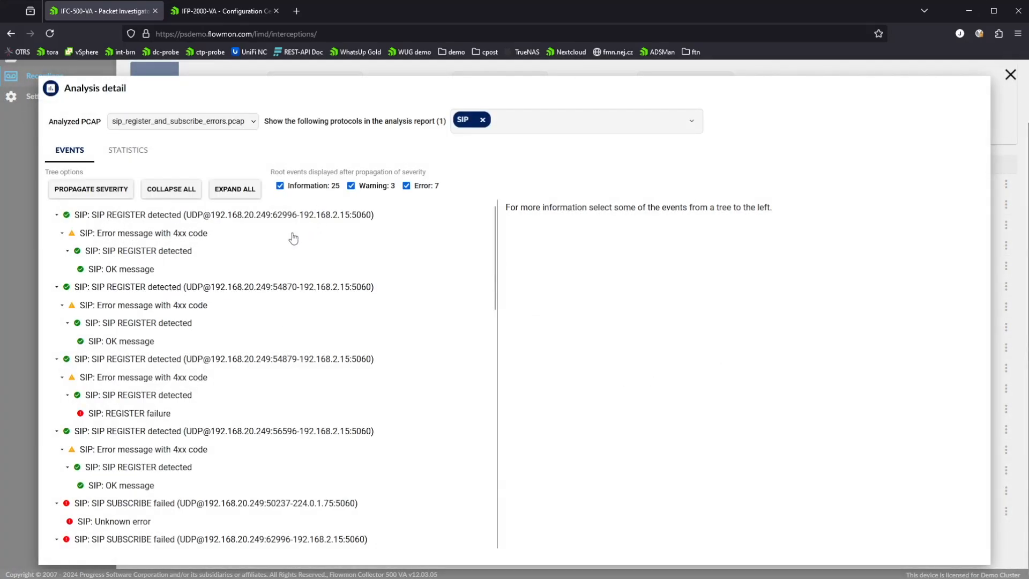
left_click(189, 236)
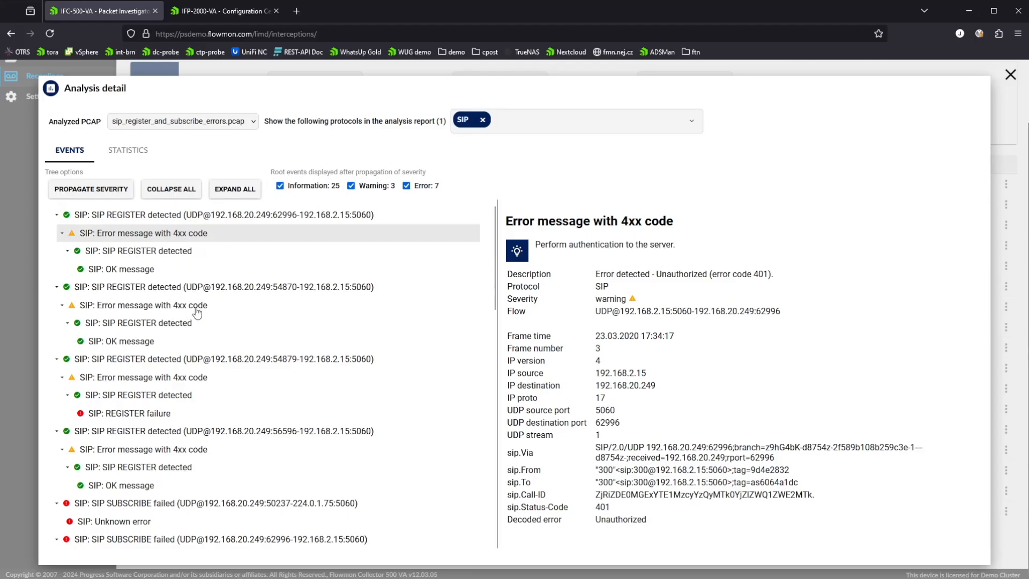
left_click(182, 506)
left_click(114, 527)
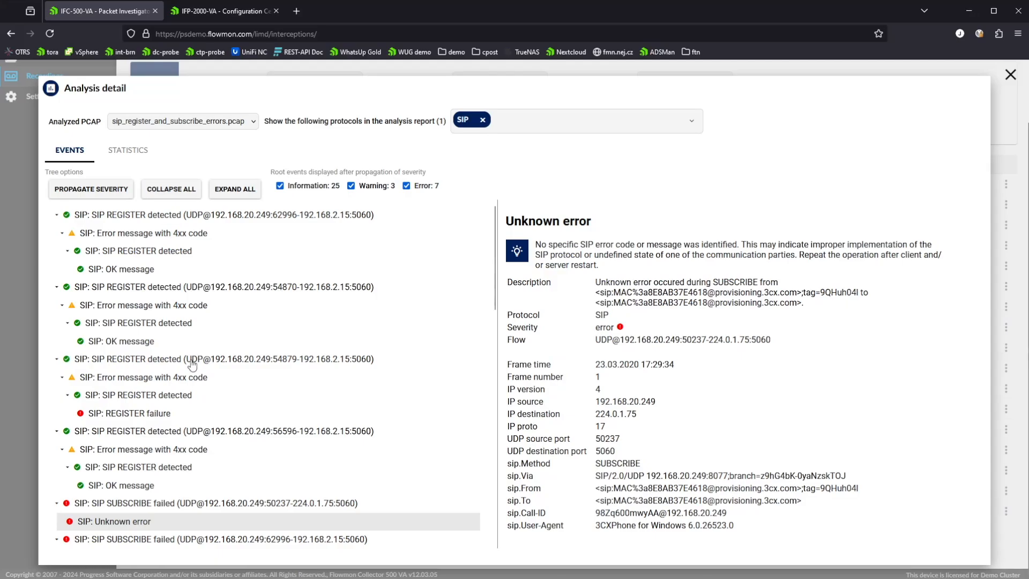
Step: Examine the SIP SUBSCRIBE failed event for flow 192.168.20.249:62996-192.168.2.15:5060 and look through the rest of the SIP event tree
left_click(120, 540)
scroll(341, 268, "down", 5)
scroll(322, 348, "down", 1)
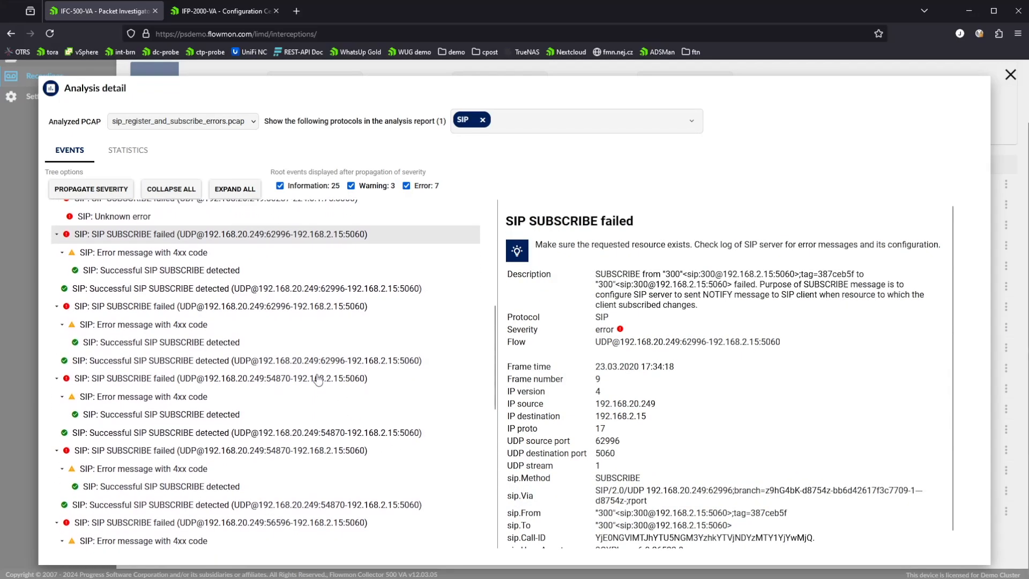
scroll(153, 322, "down", 1)
scroll(153, 321, "down", 10)
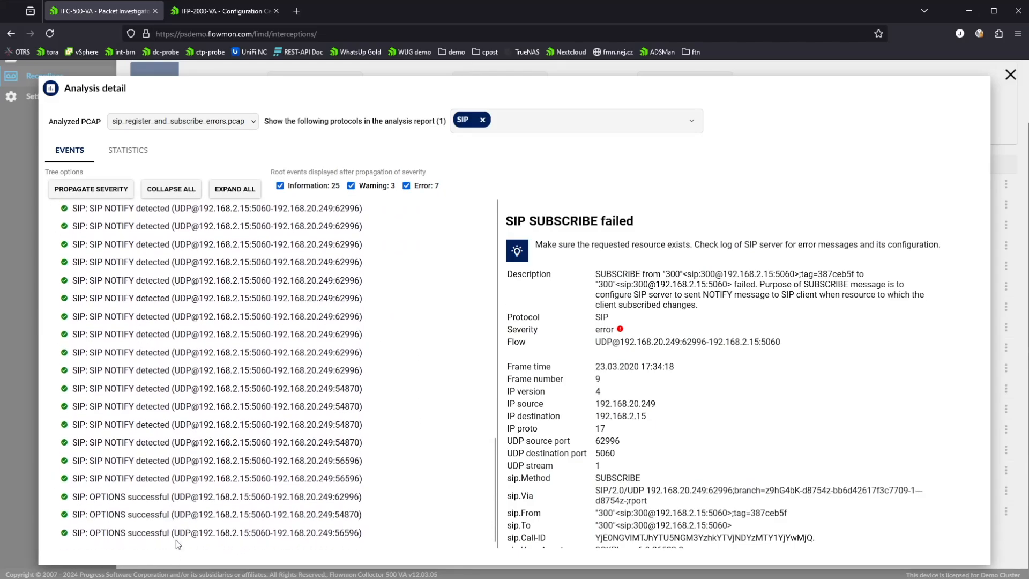
scroll(238, 433, "up", 3)
scroll(238, 433, "up", 8)
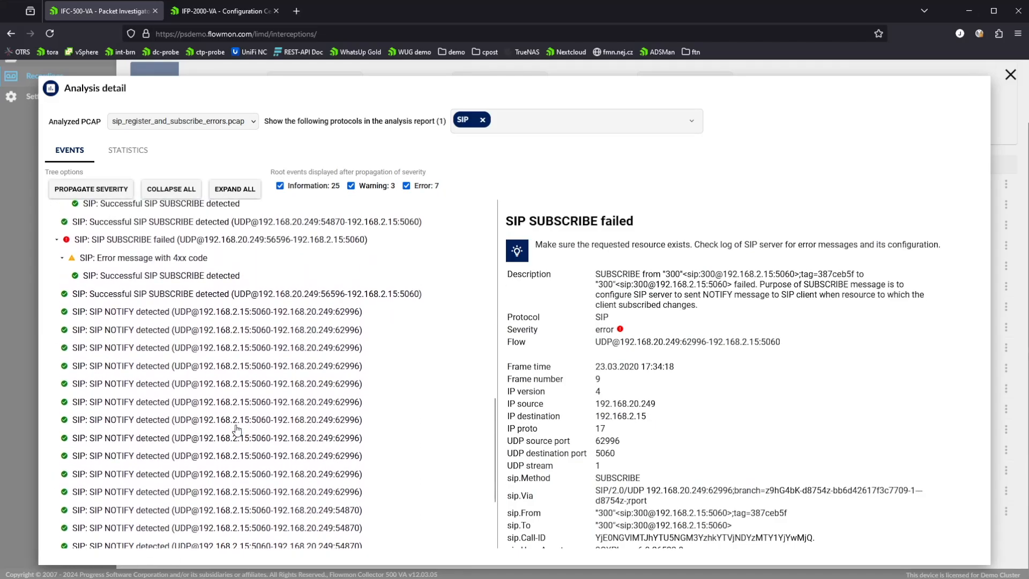
scroll(233, 409, "up", 4)
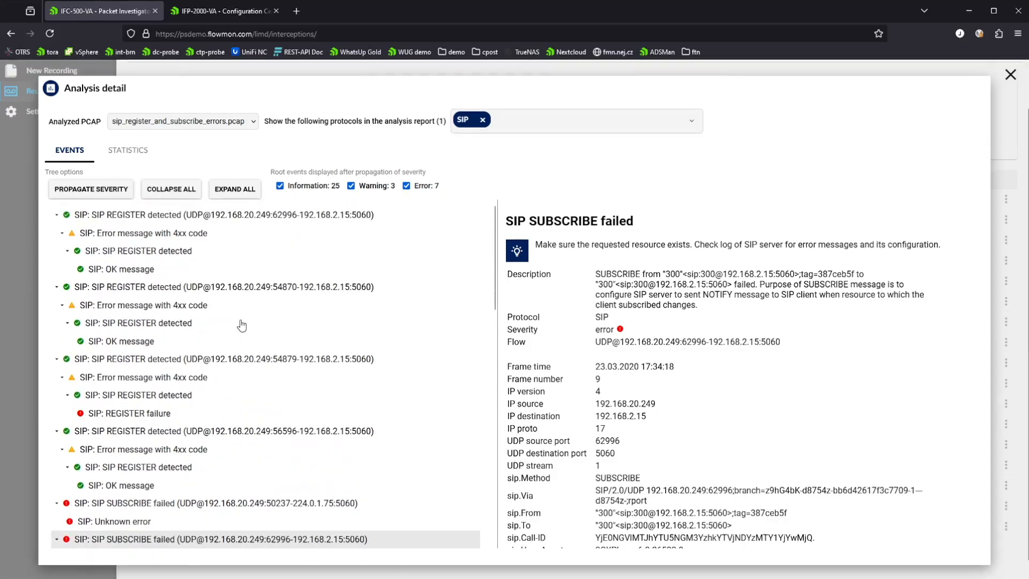